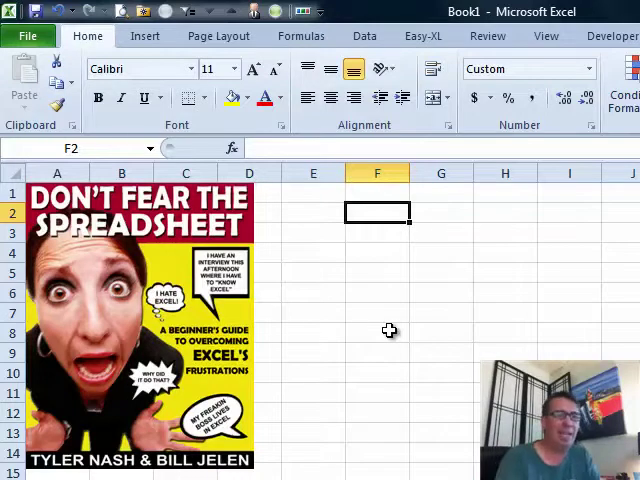
text(10-)
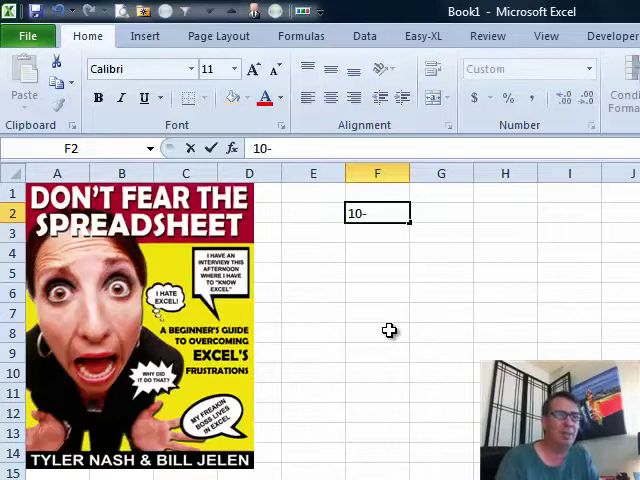
text(11)
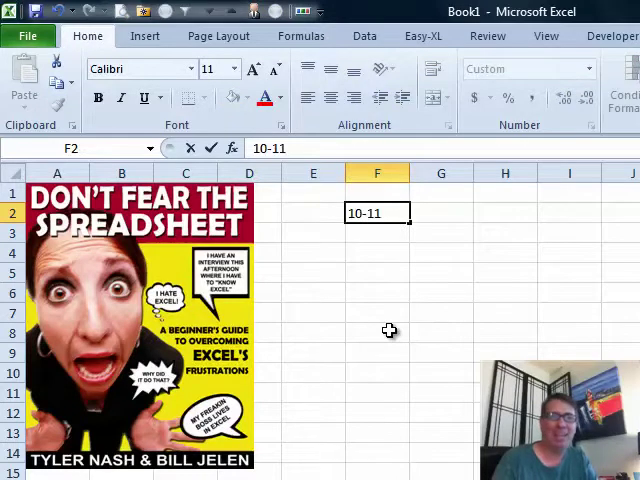
Step: Enter 10-11 in F2, watch it become Oct-11, and inspect the underlying date without changing it
key(Return)
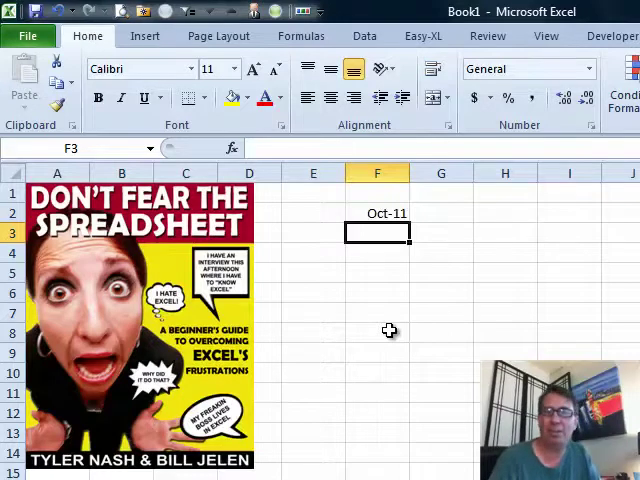
key(Down)
text(1)
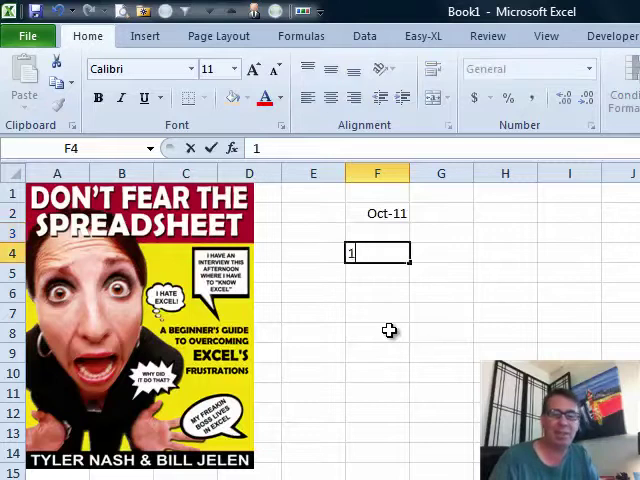
text(7545)
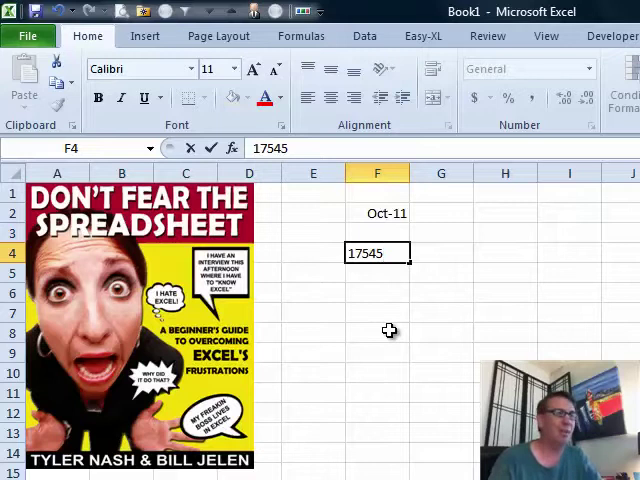
key(Escape)
key(Up)
key(Up)
key(F2)
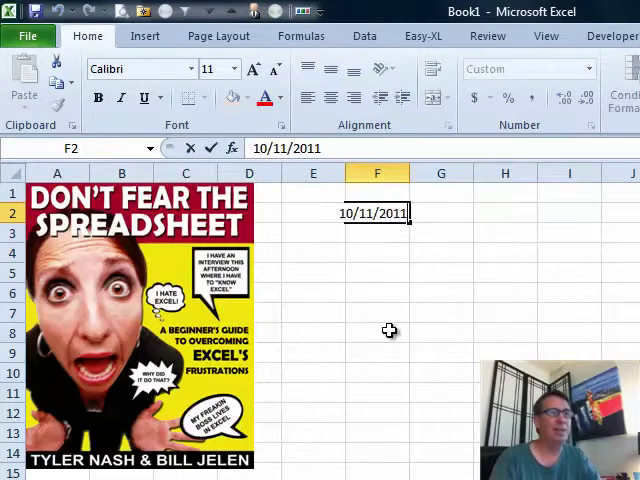
key(Escape)
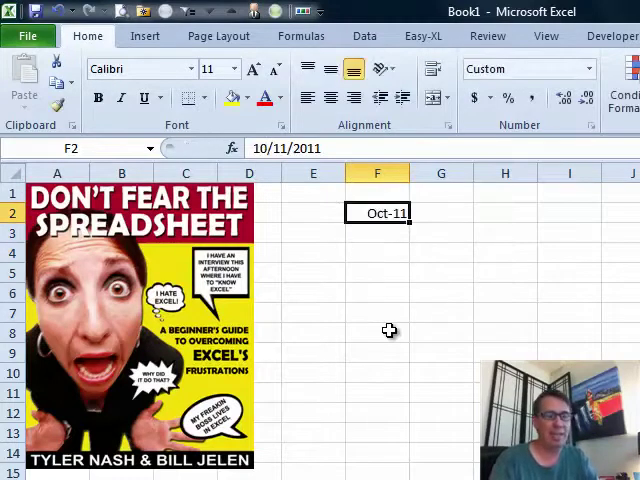
text('10-11)
Step: Re-enter 10-11 in F2 with a leading apostrophe so it stays as text
key(Return)
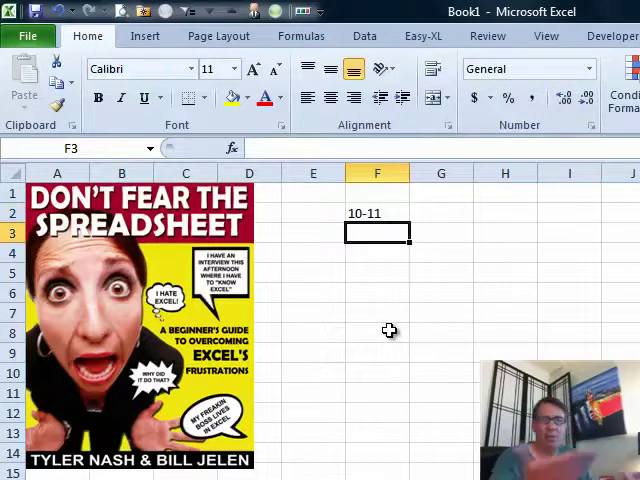
Step: Check F2's number format, enter 55/11 as text in F5, and move to E7
key(Up)
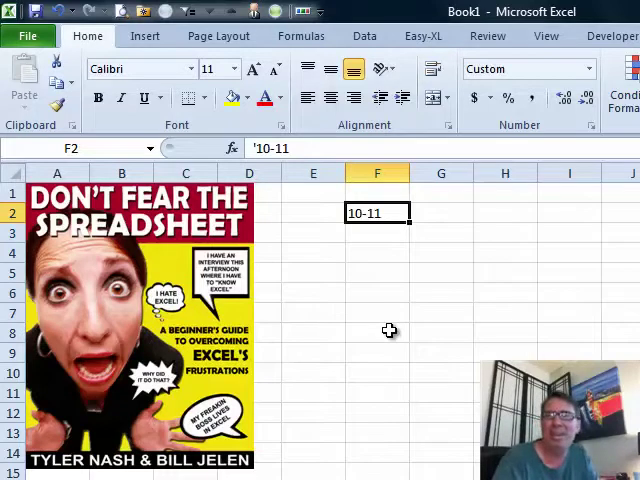
key(Return)
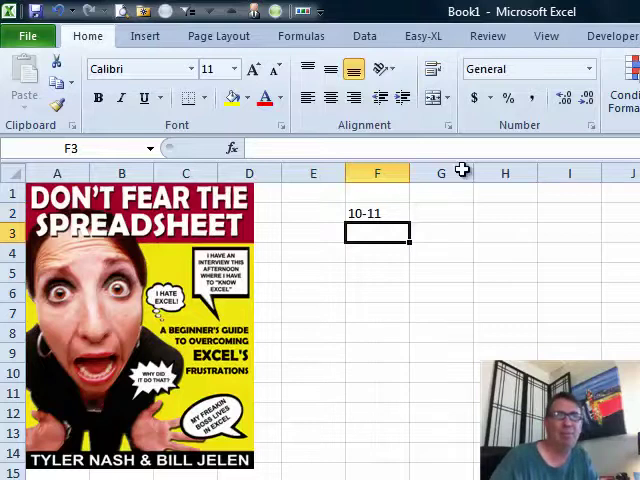
click(590, 70)
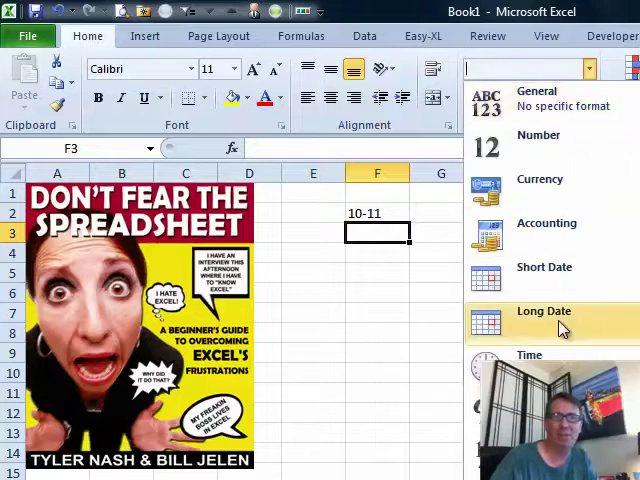
click(356, 284)
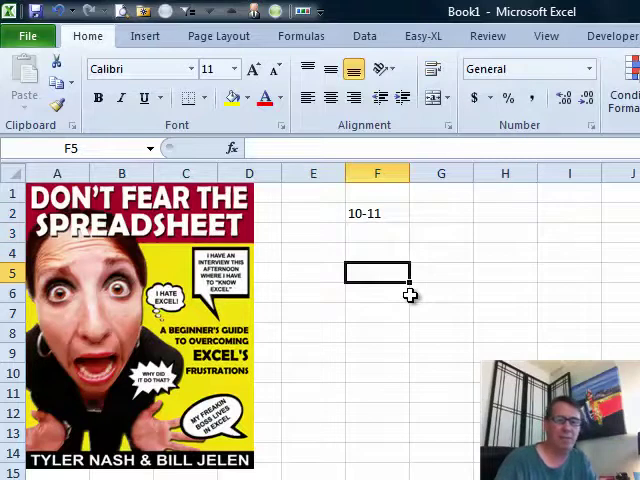
text(55/11)
key(Return)
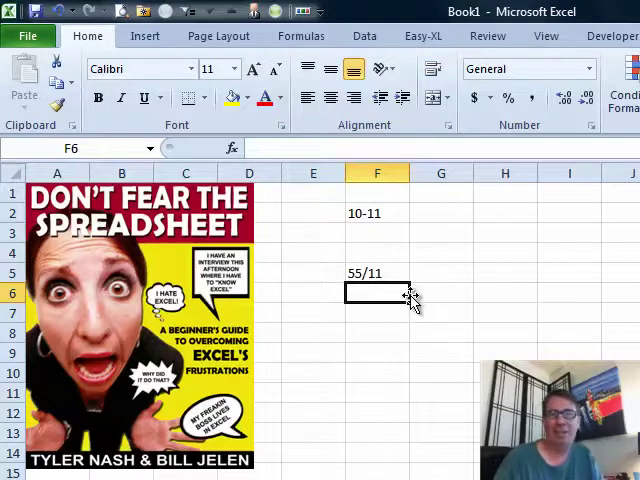
key(Down)
key(Left)
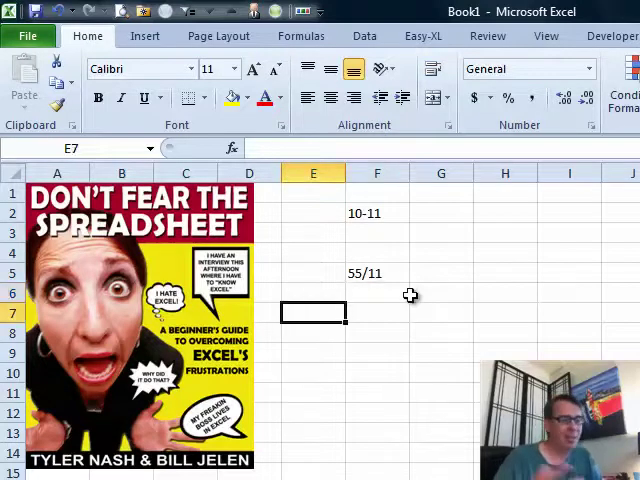
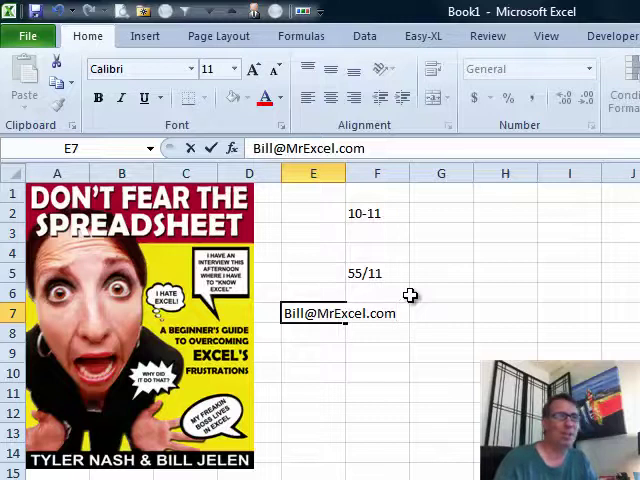
Step: Confirm the email hyperlink in E7, enter =55/11 in F5 to get 5, and switch to the slide show
key(Up)
key(Up)
key(Right)
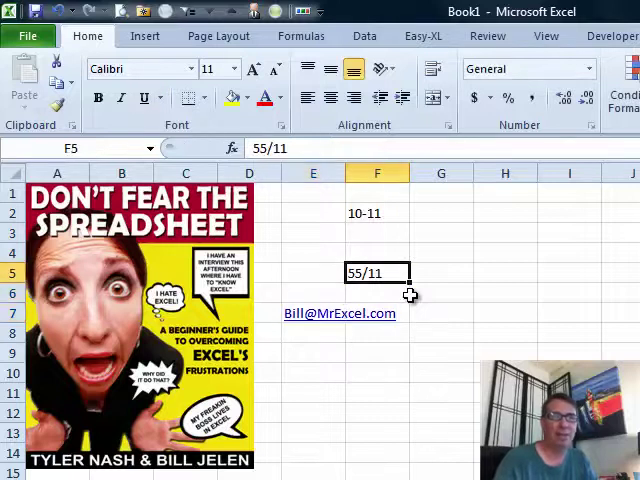
text(=55/1)
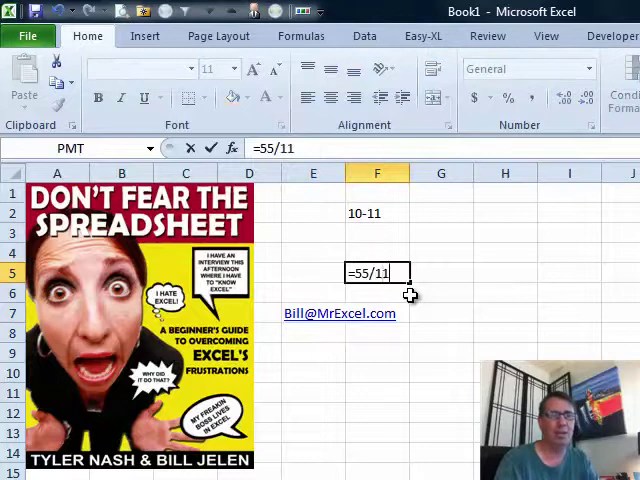
text(1)
key(Return)
key(Up)
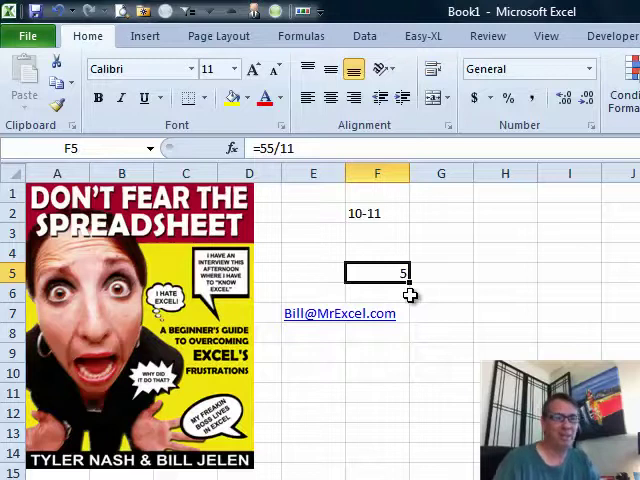
key(alt+Tab)
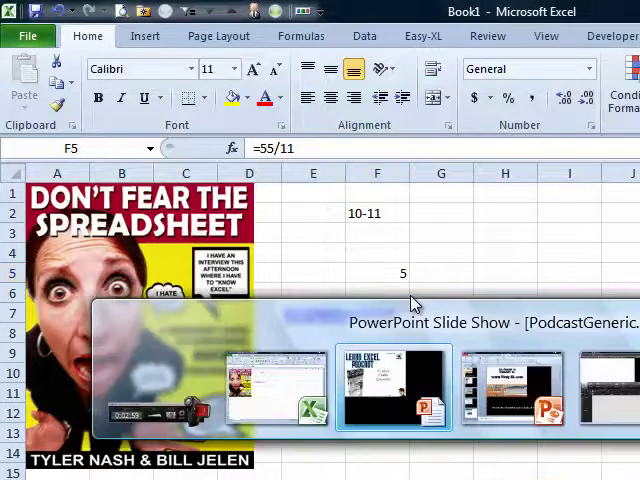